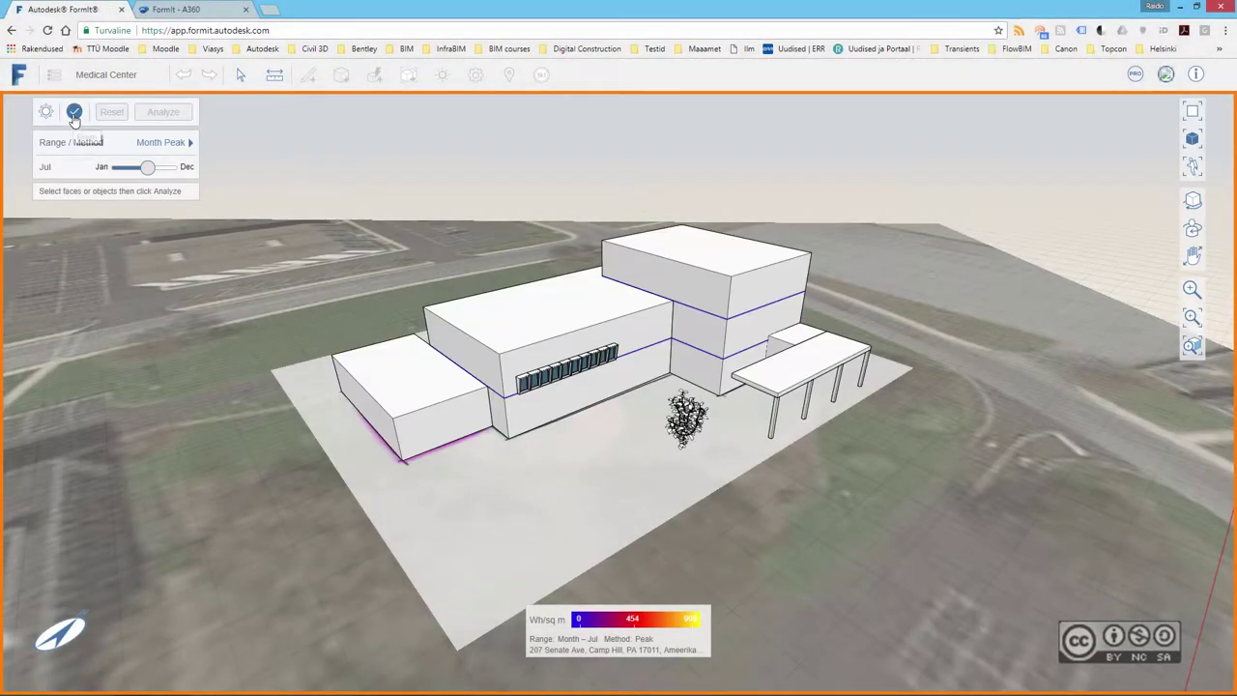
- Exit Solar Analysis and orbit around the Medical Center model, whose properties show 956 sq m
click(73, 111)
middle_drag(469, 201, 249, 235)
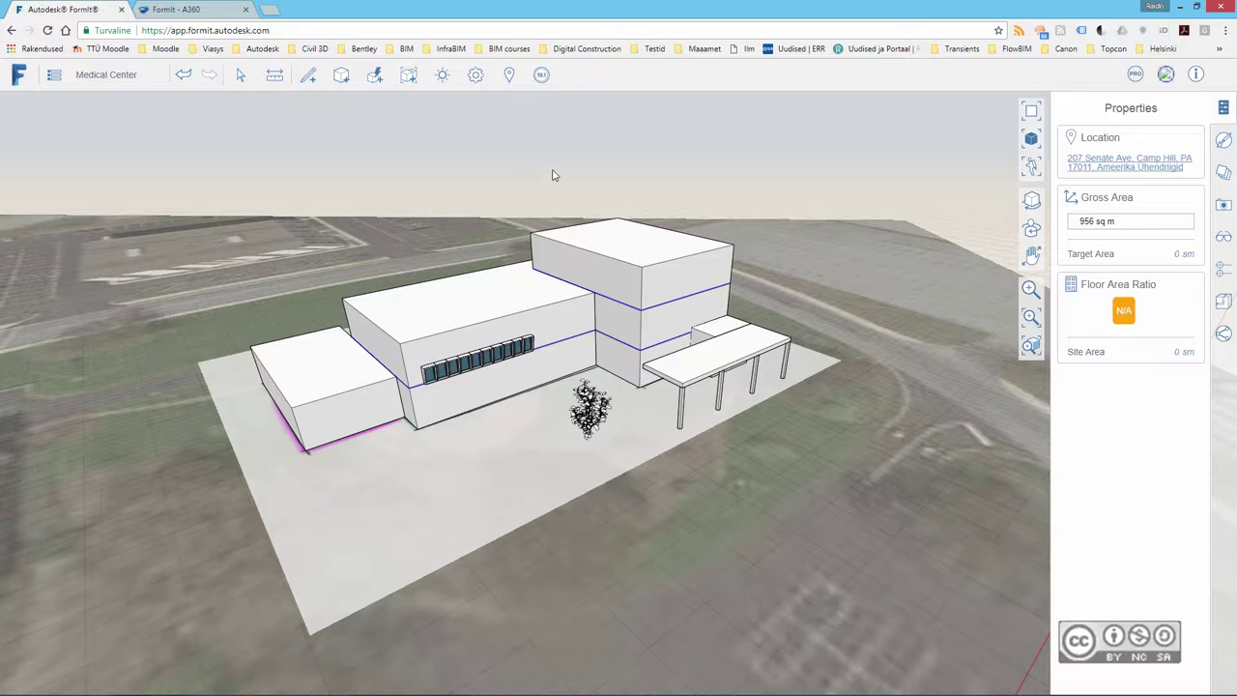
- Generate the Insight energy analysis for the Medical Center model, then reopen the Insight menu once it finishes
click(542, 77)
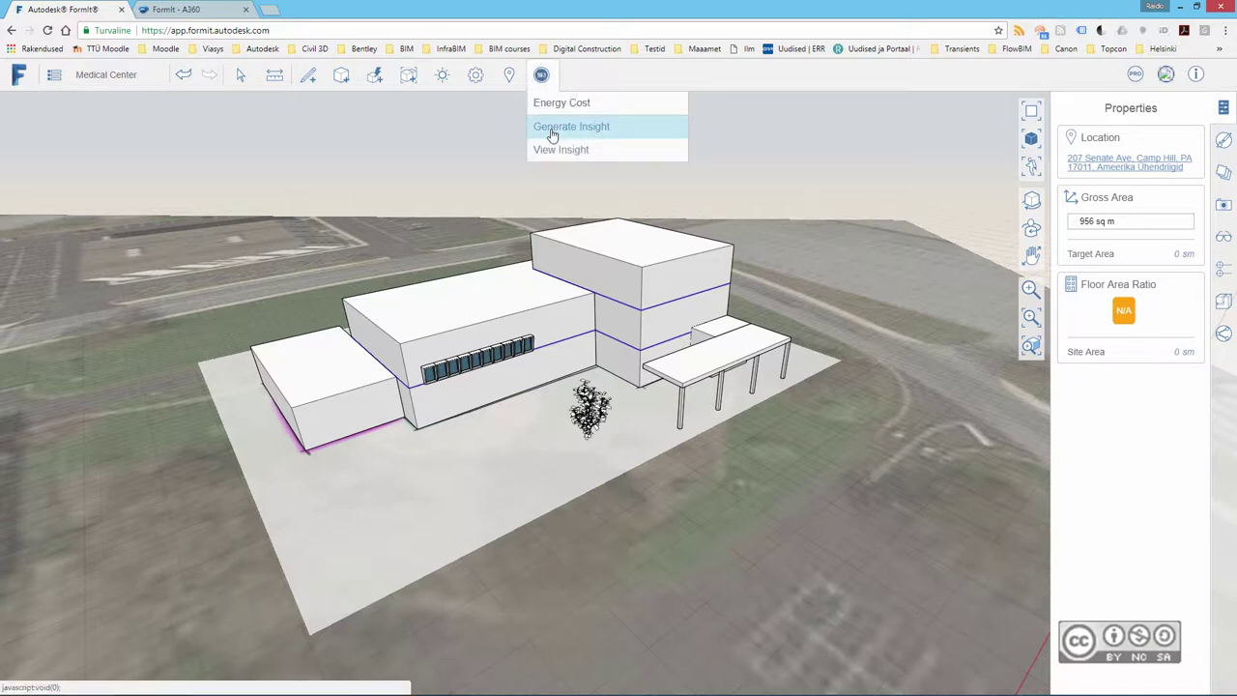
click(584, 133)
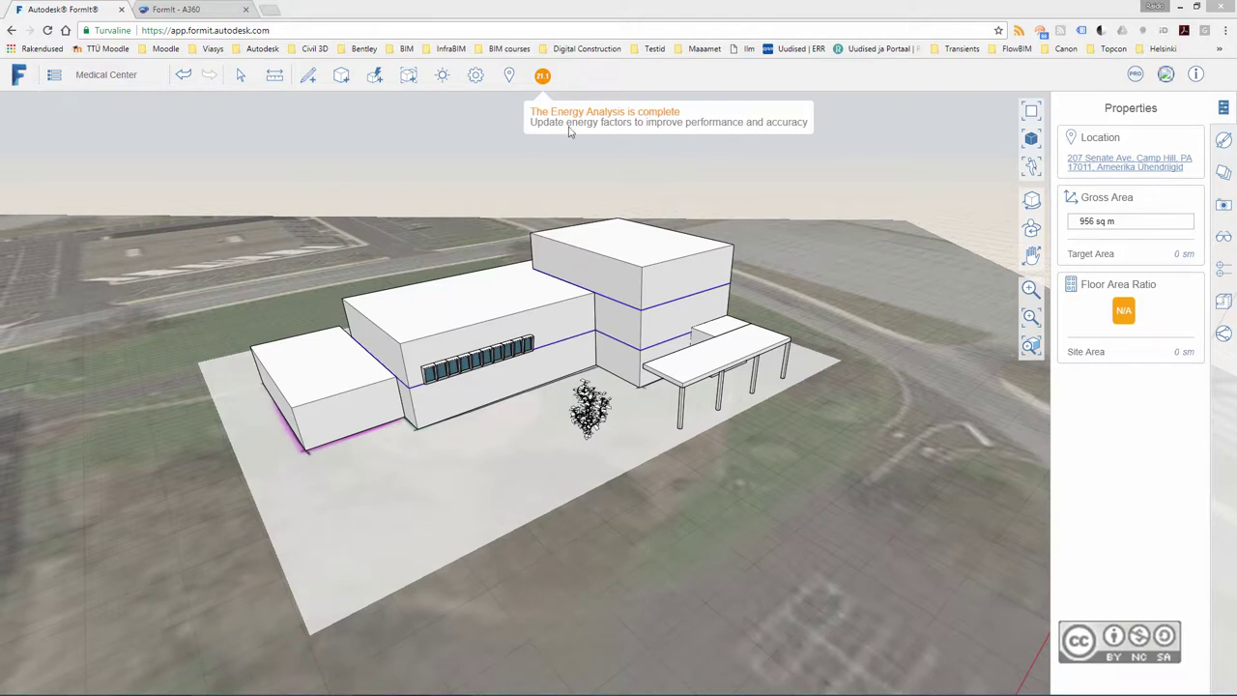
click(542, 79)
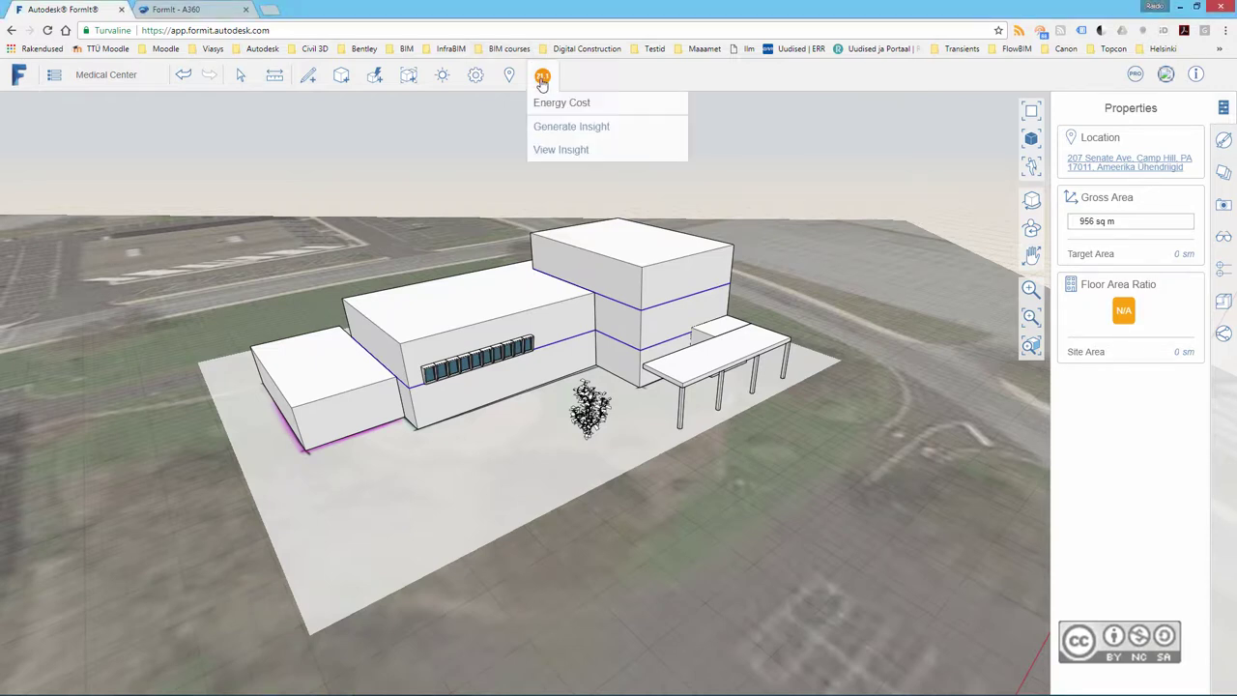
- View the results in Insight (20.2 USD/m²/yr), orbiting the Building Form viewer and scrolling to the factor cards
click(553, 154)
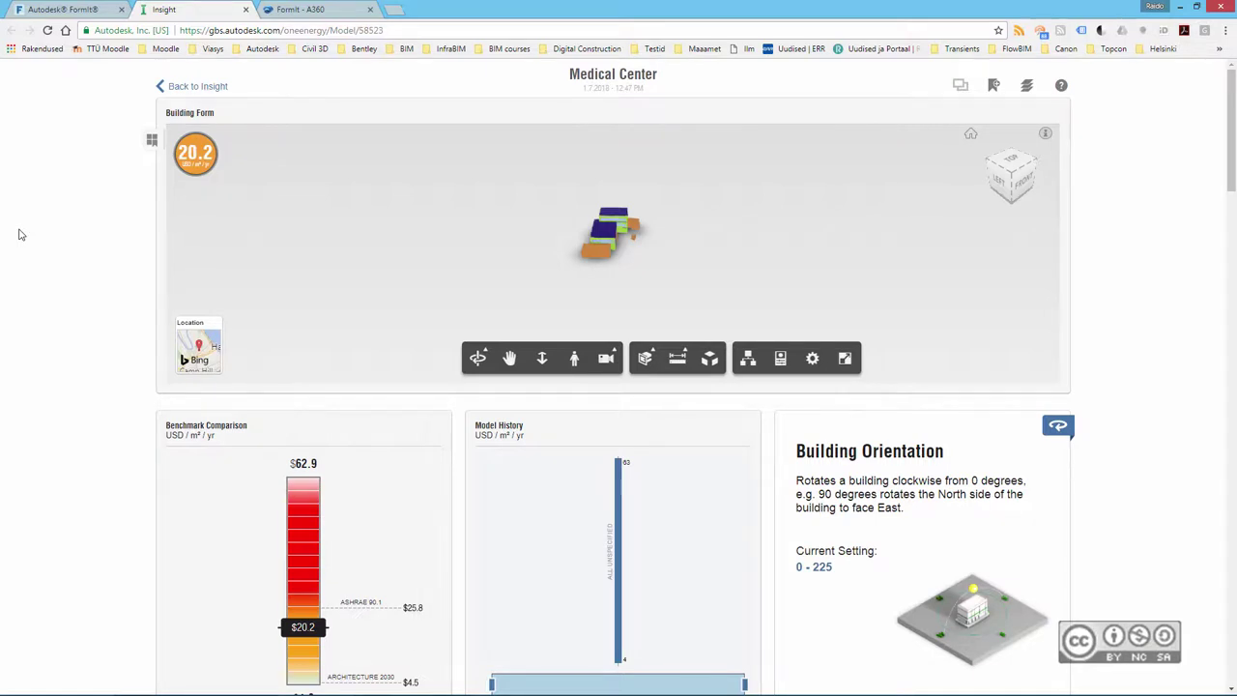
drag(630, 276, 565, 278)
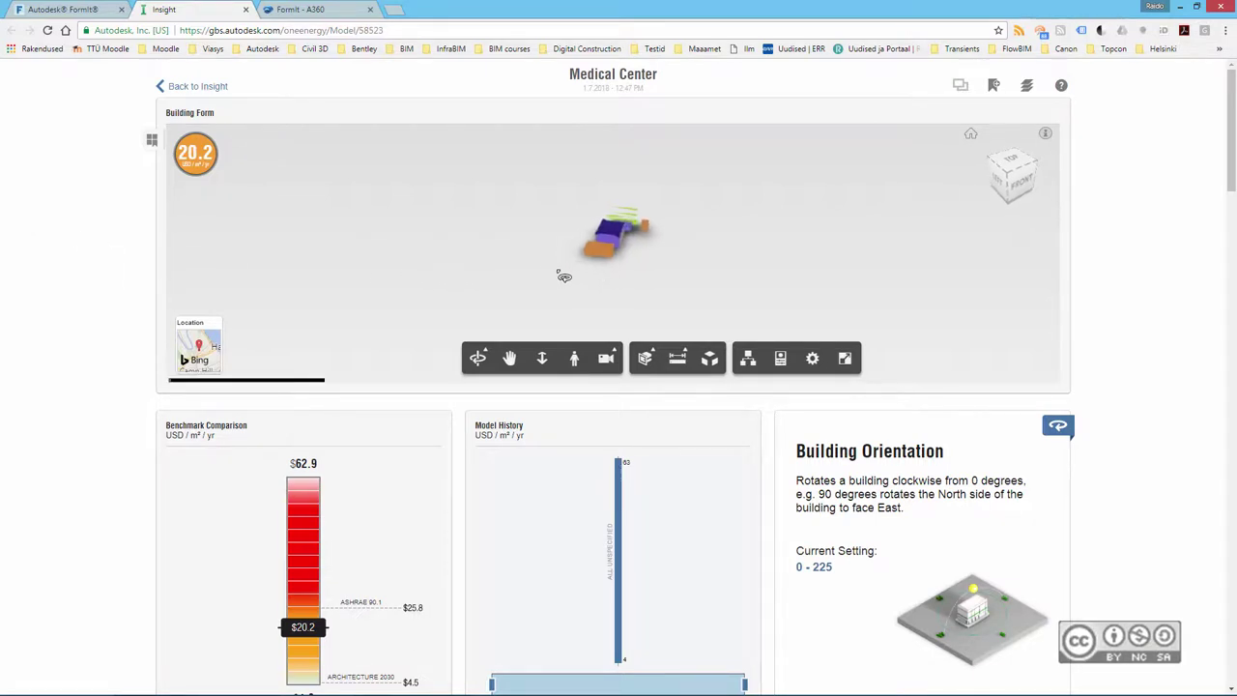
scroll(654, 250, up, 5)
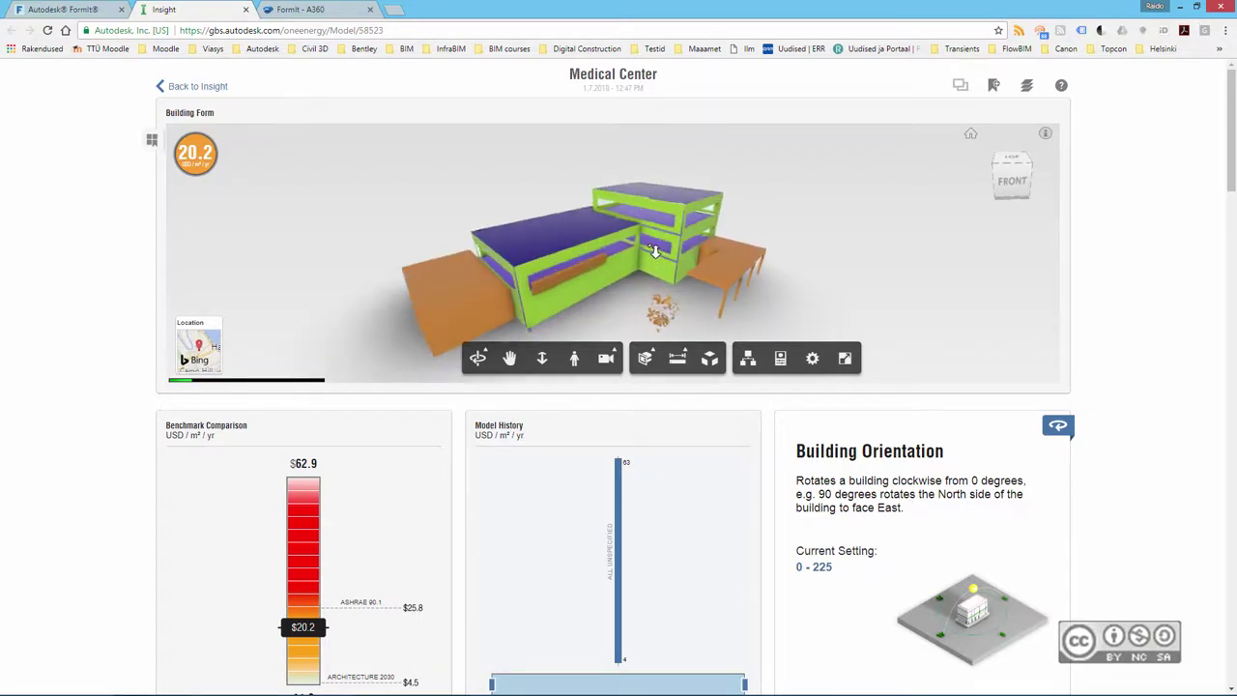
drag(654, 251, 398, 206)
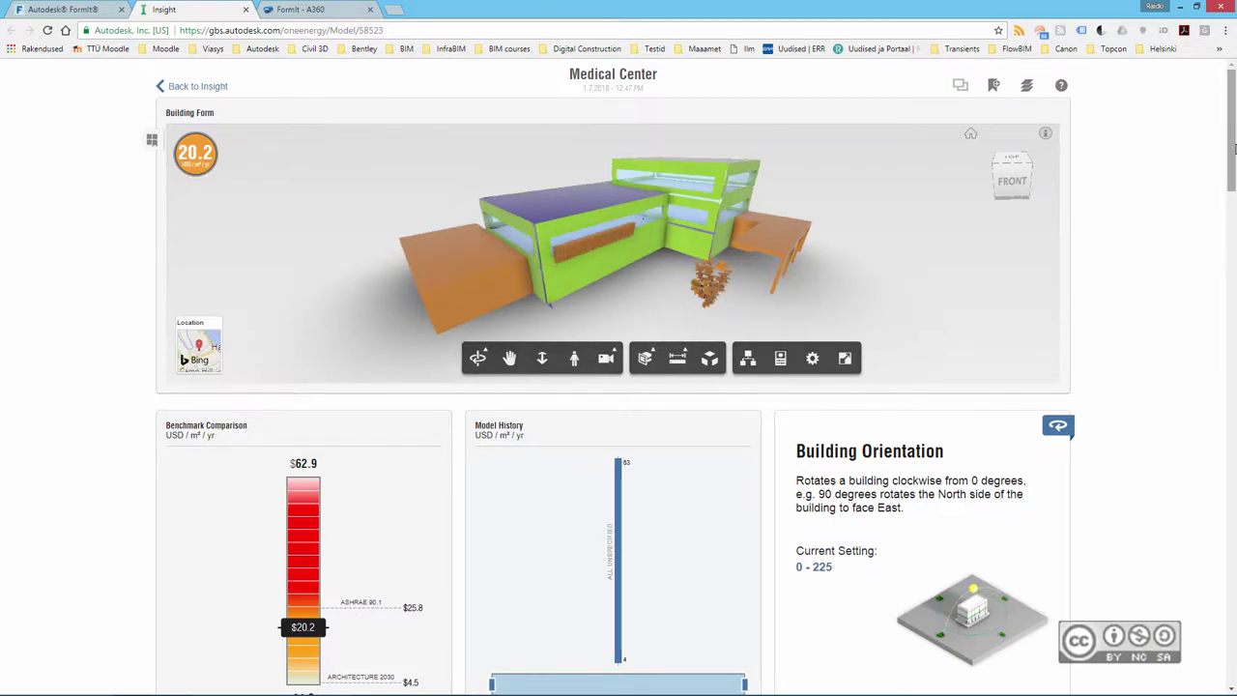
drag(1234, 147, 1234, 195)
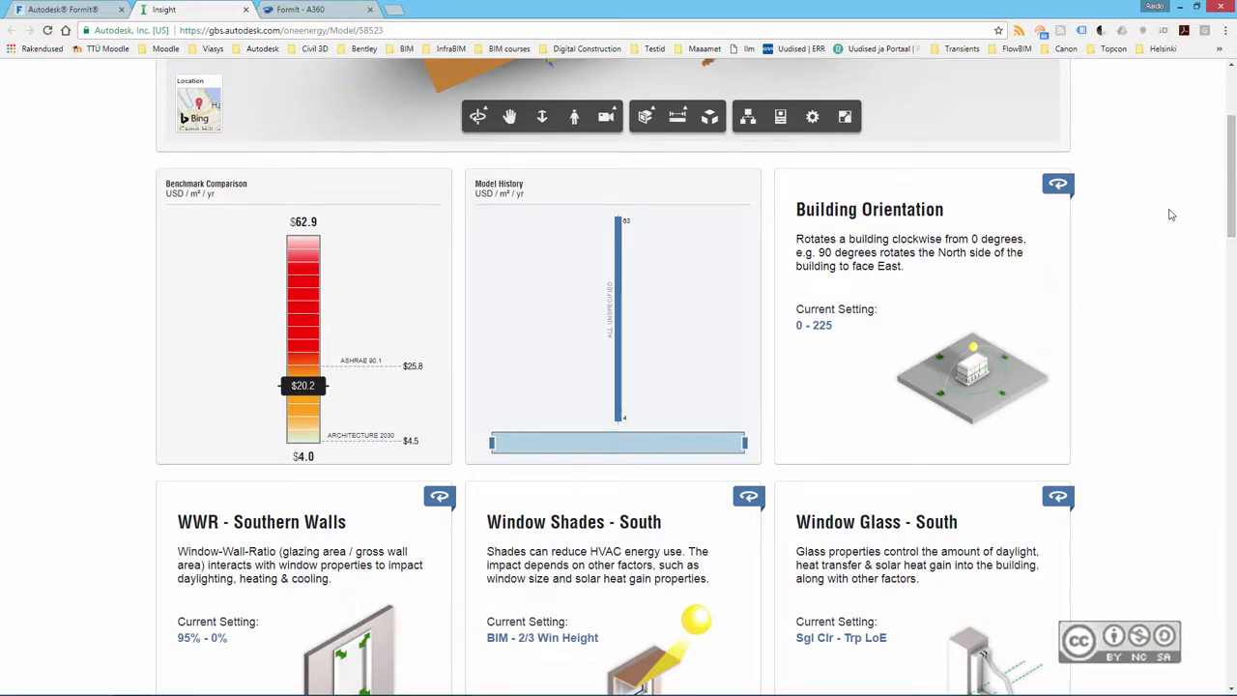
- Inspect the Building Orientation factor chart, then return to the dashboard
click(923, 256)
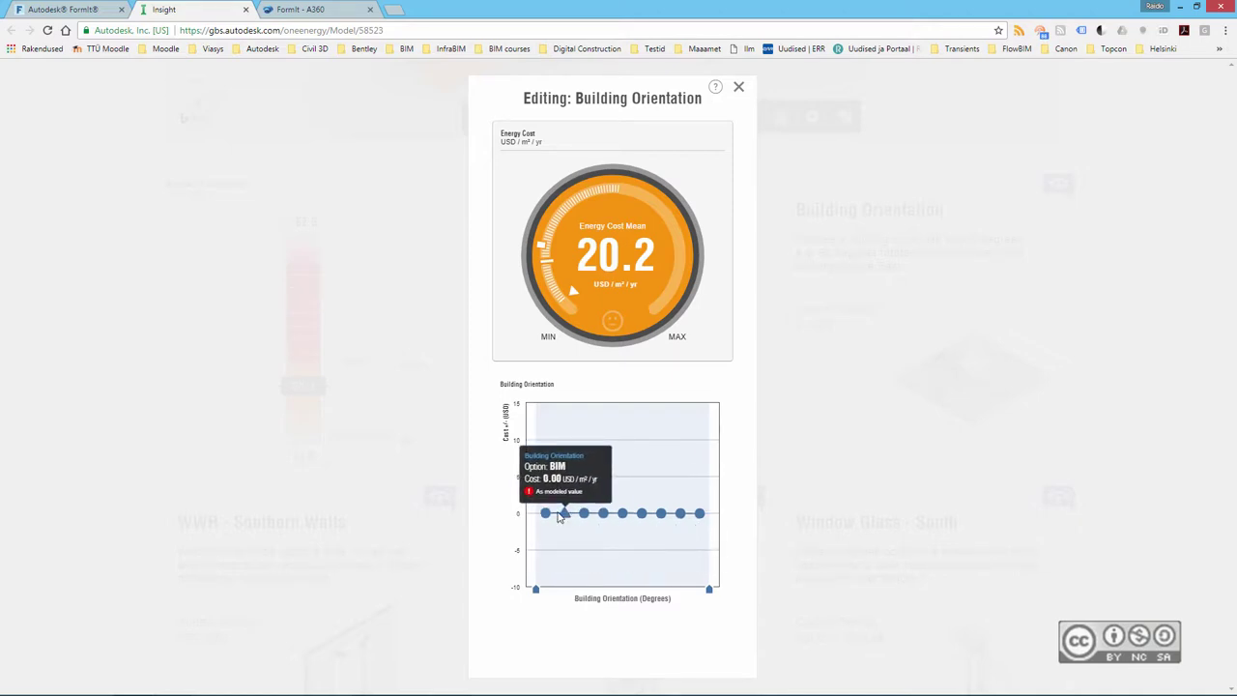
click(739, 90)
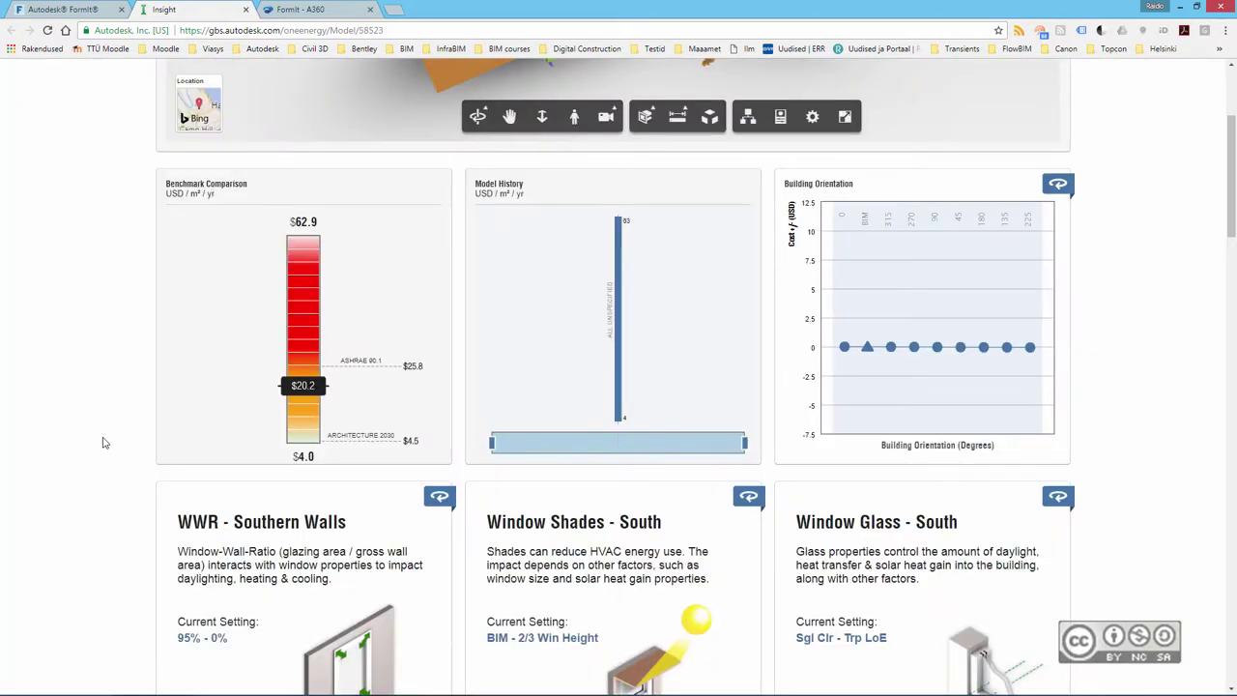
scroll(105, 443, down, 3)
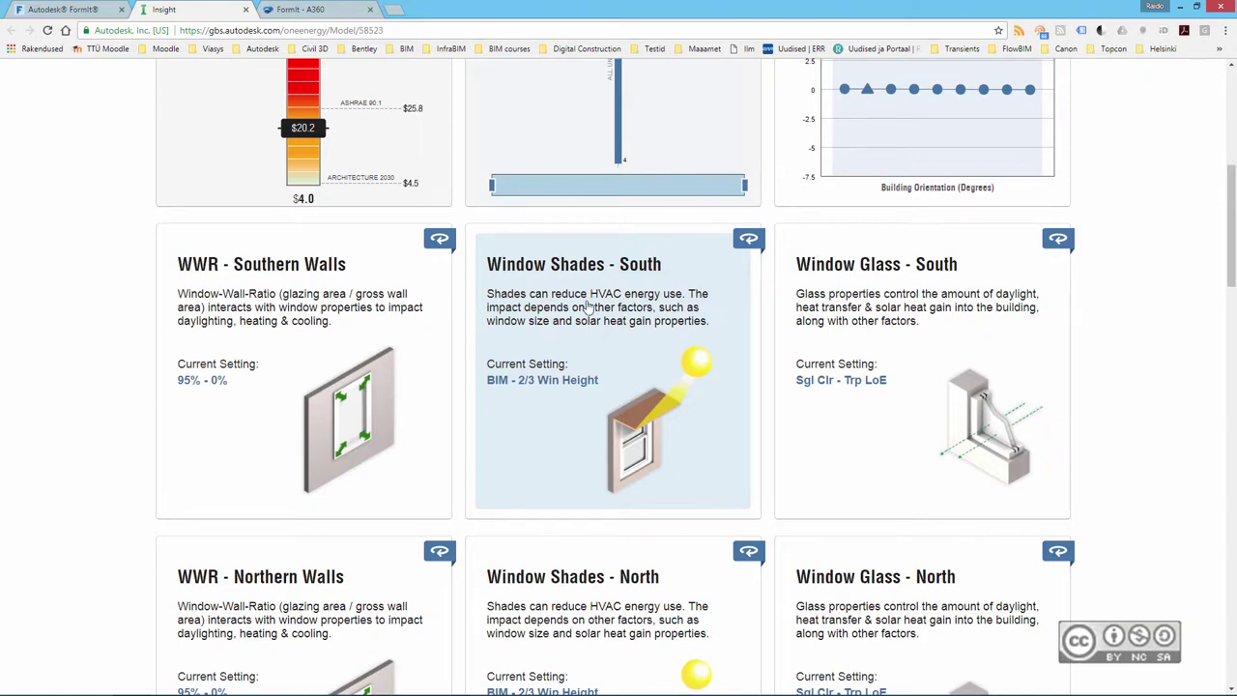
- Narrow the Window Shades - South range toward 1/2–2/3 Win Height, excluding the BIM option
click(617, 317)
mouse_move(552, 512)
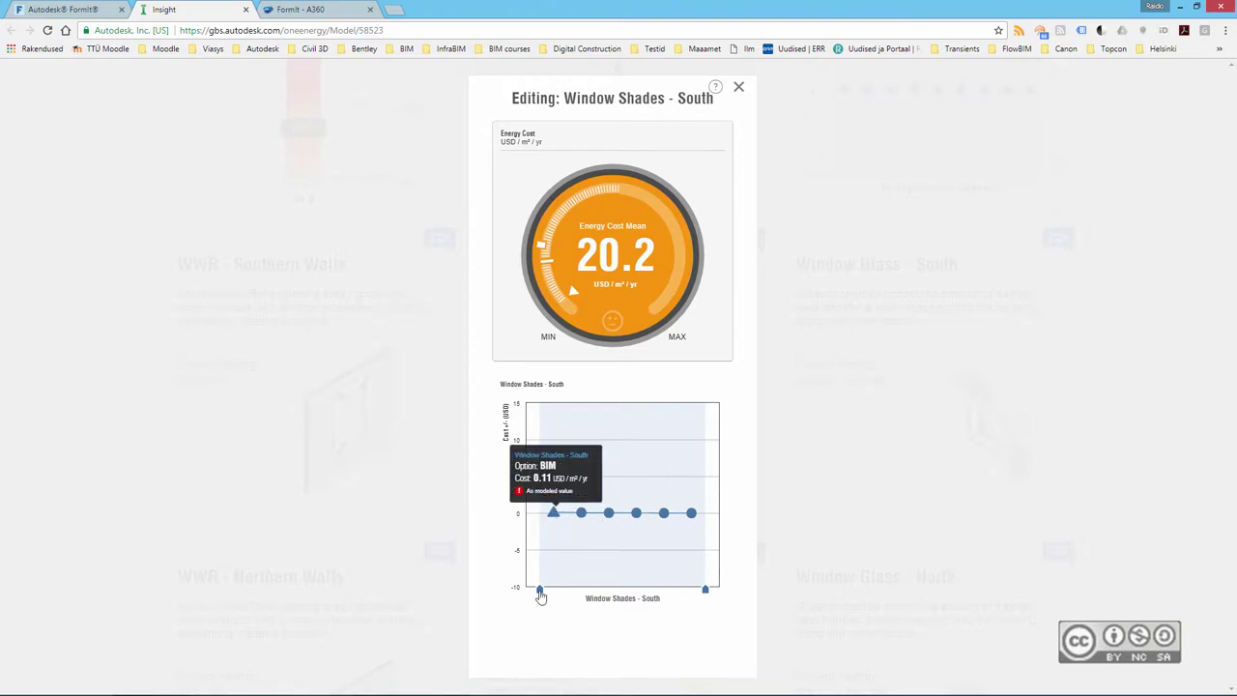
drag(540, 588, 652, 599)
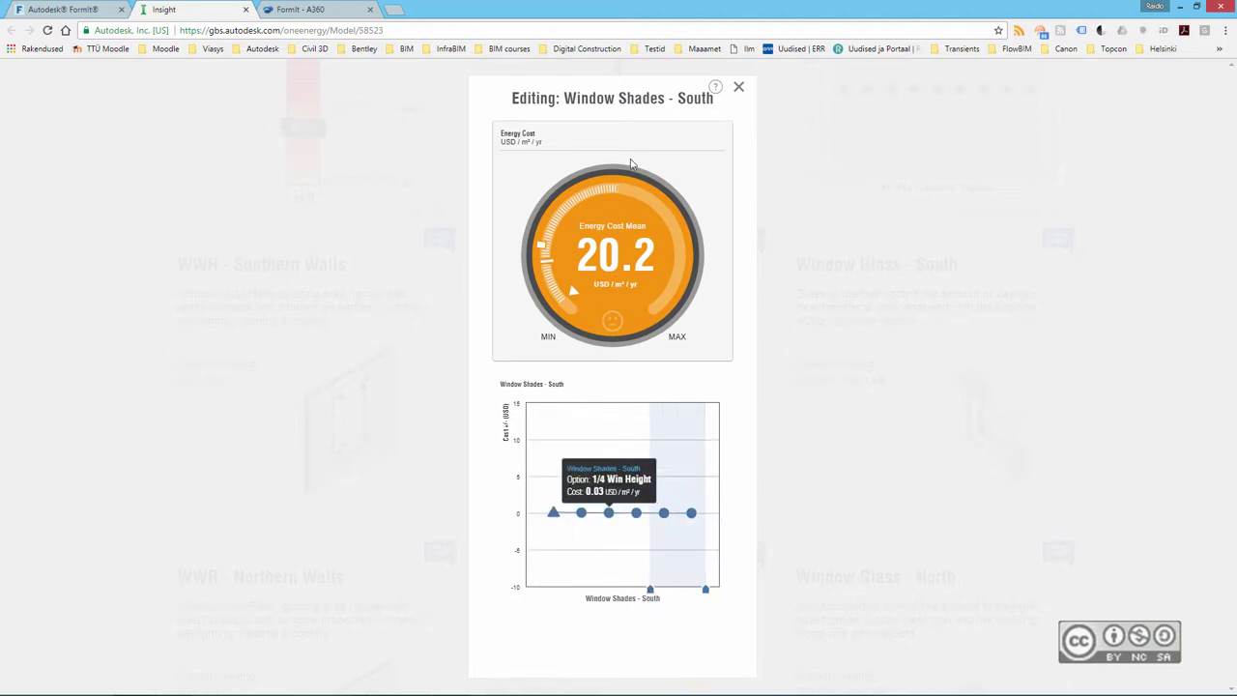
click(739, 89)
scroll(130, 251, down, 3)
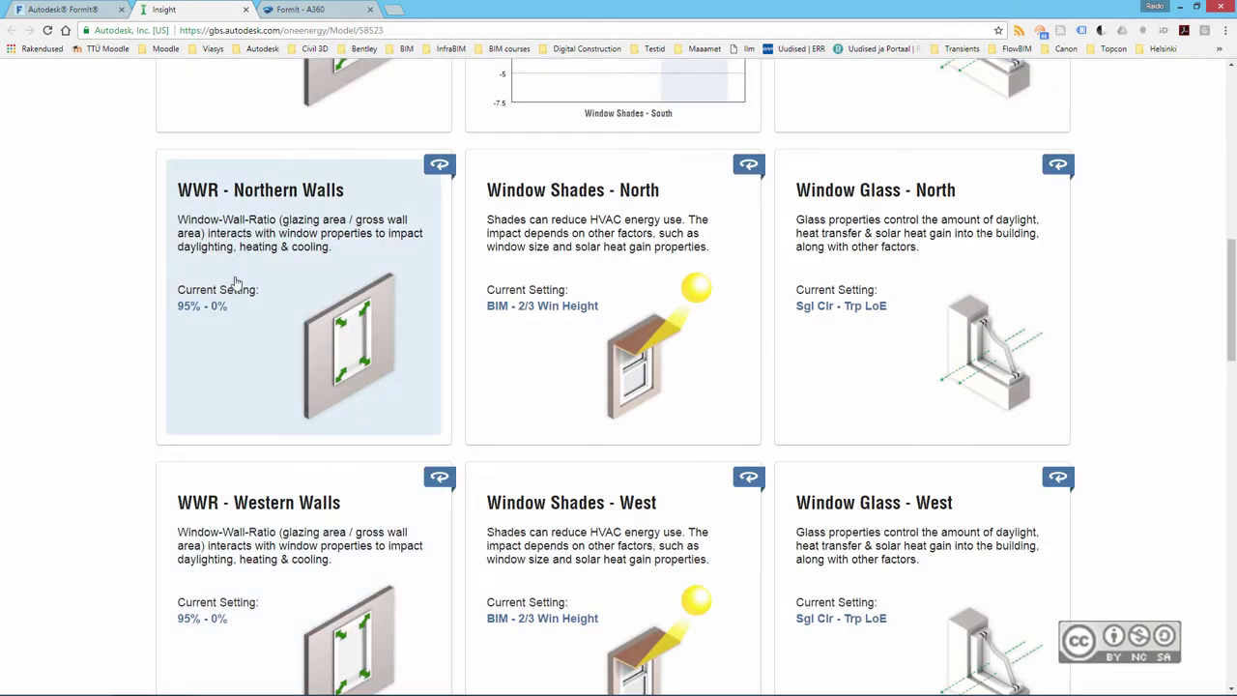
- Narrow the WWR - Northern Walls range by moving its lower bound up
click(286, 238)
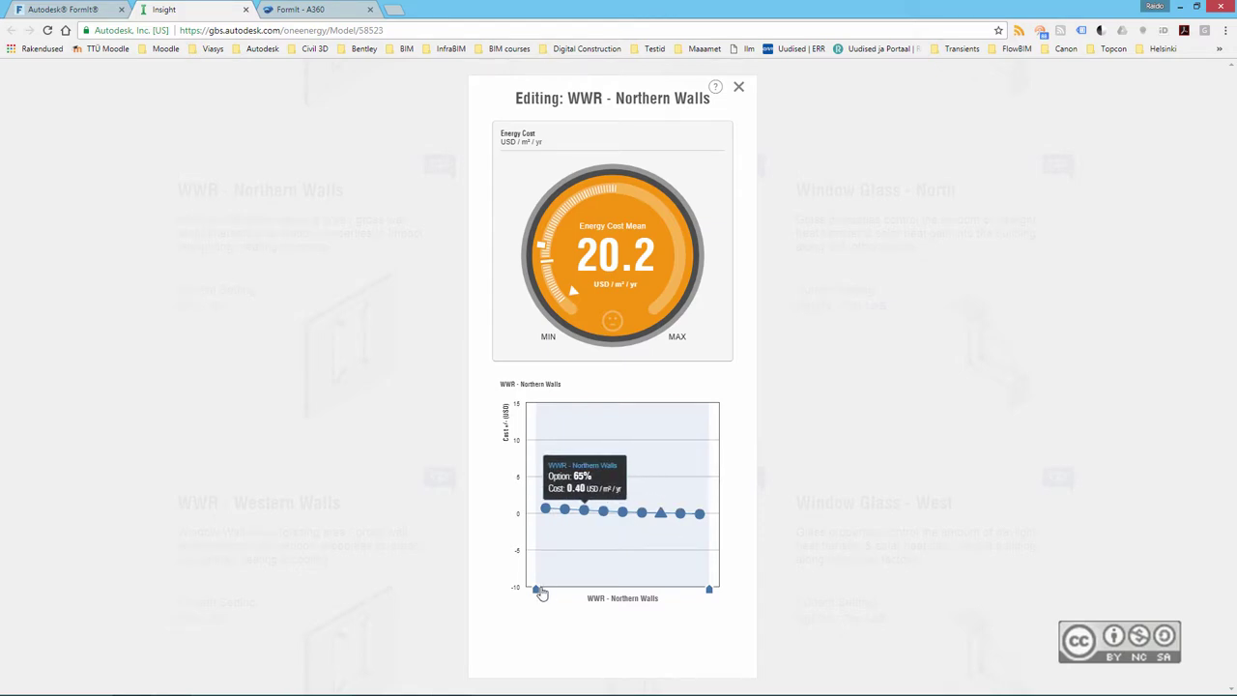
mouse_move(537, 590)
drag(548, 596, 651, 591)
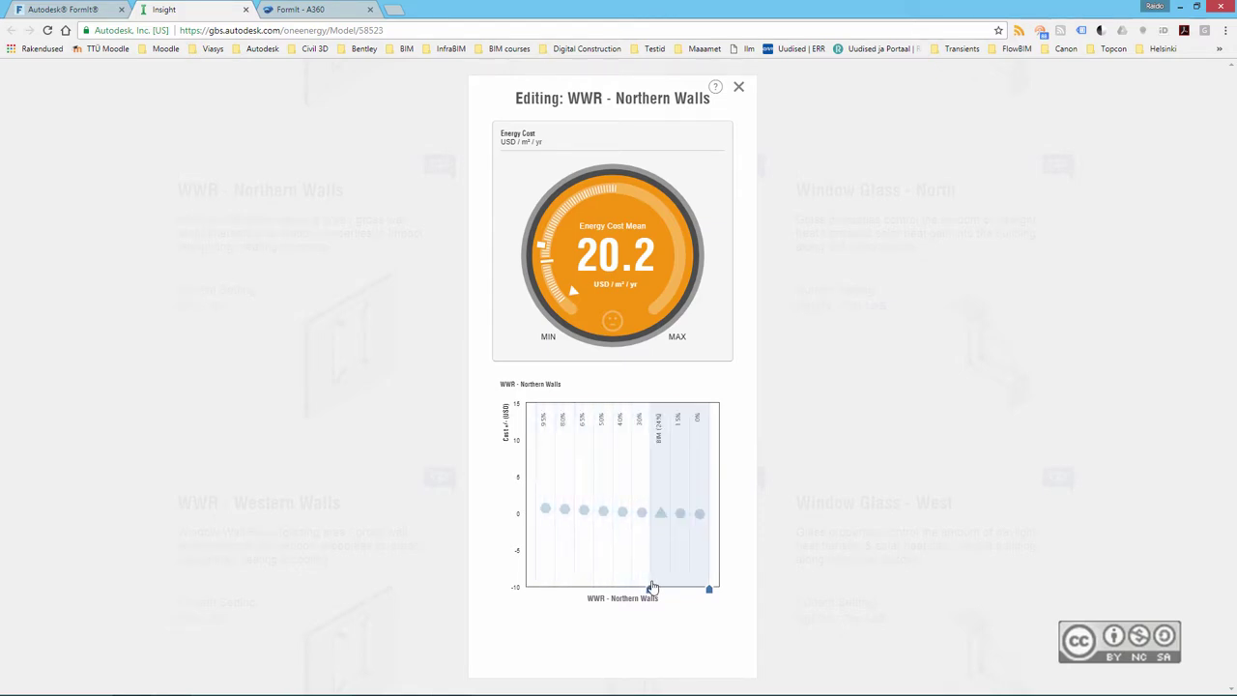
click(86, 404)
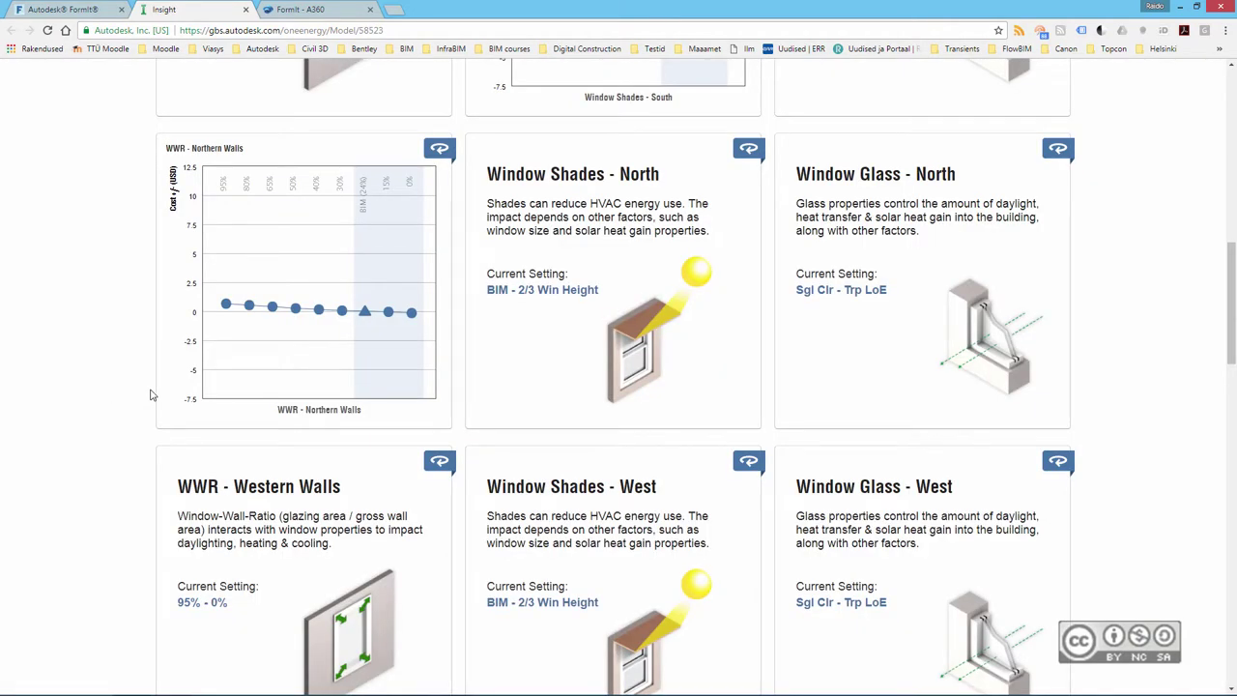
scroll(620, 331, down, 6)
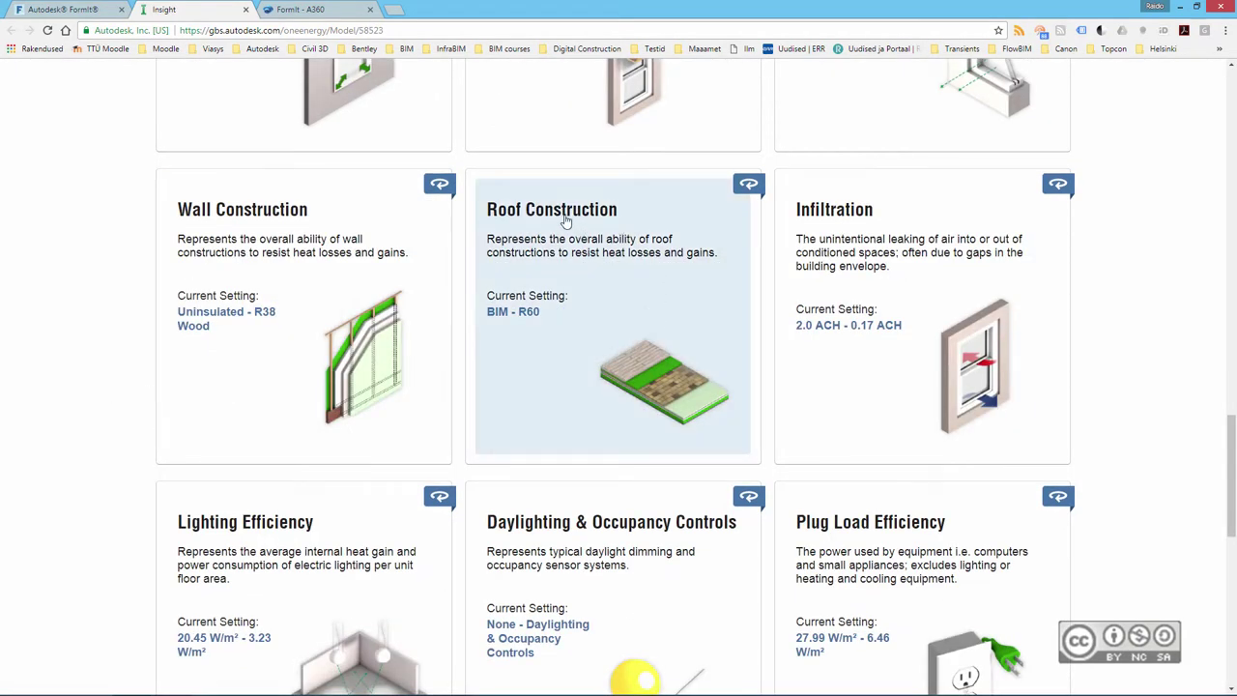
- Narrow the Roof Construction and HVAC ranges, lowering energy cost to 17.3 USD/m²/yr
click(619, 261)
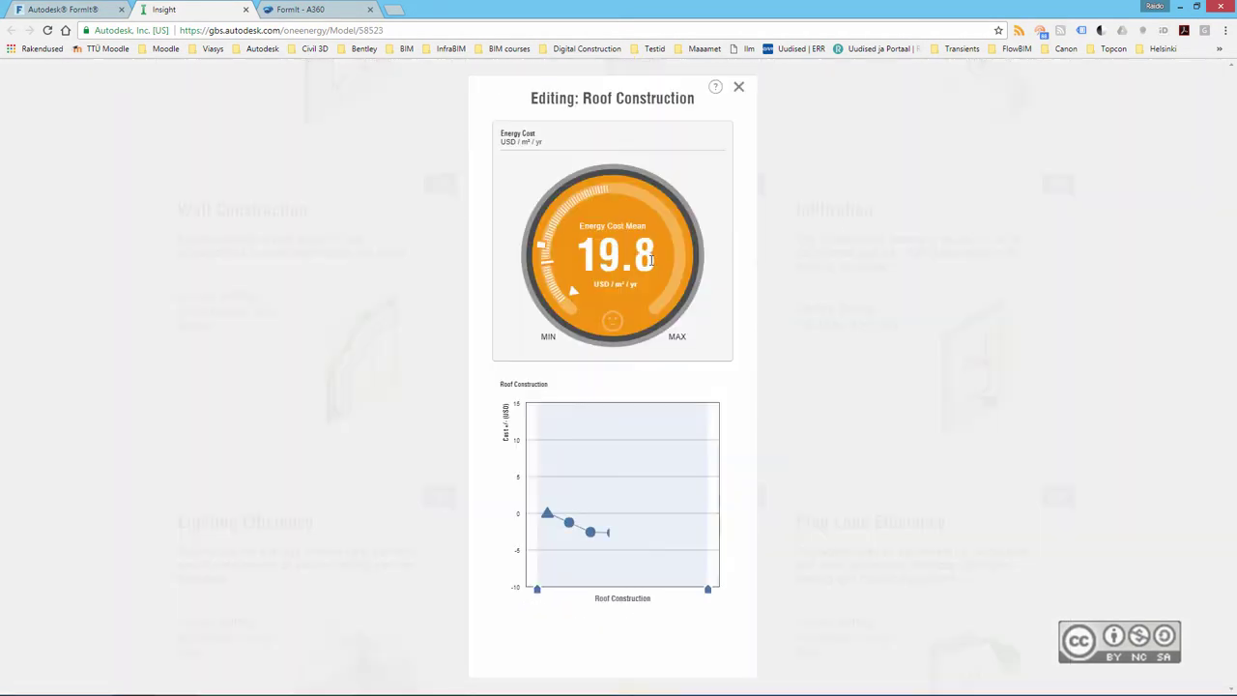
mouse_move(546, 512)
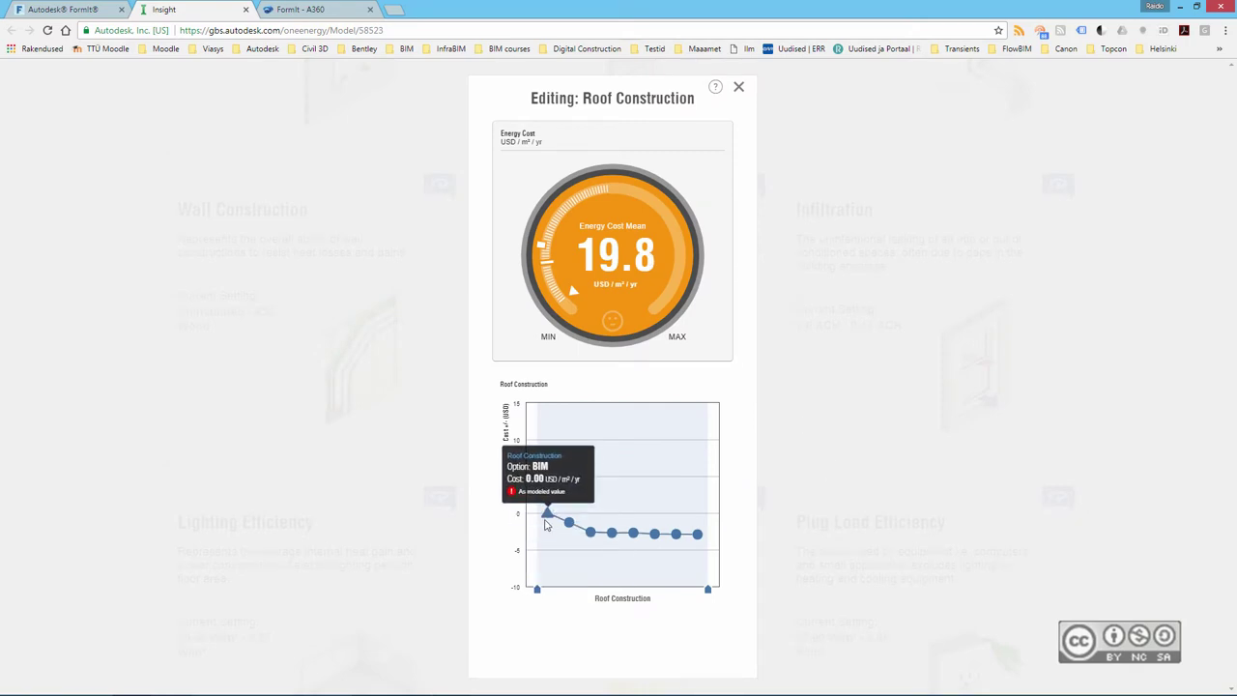
drag(538, 589, 580, 592)
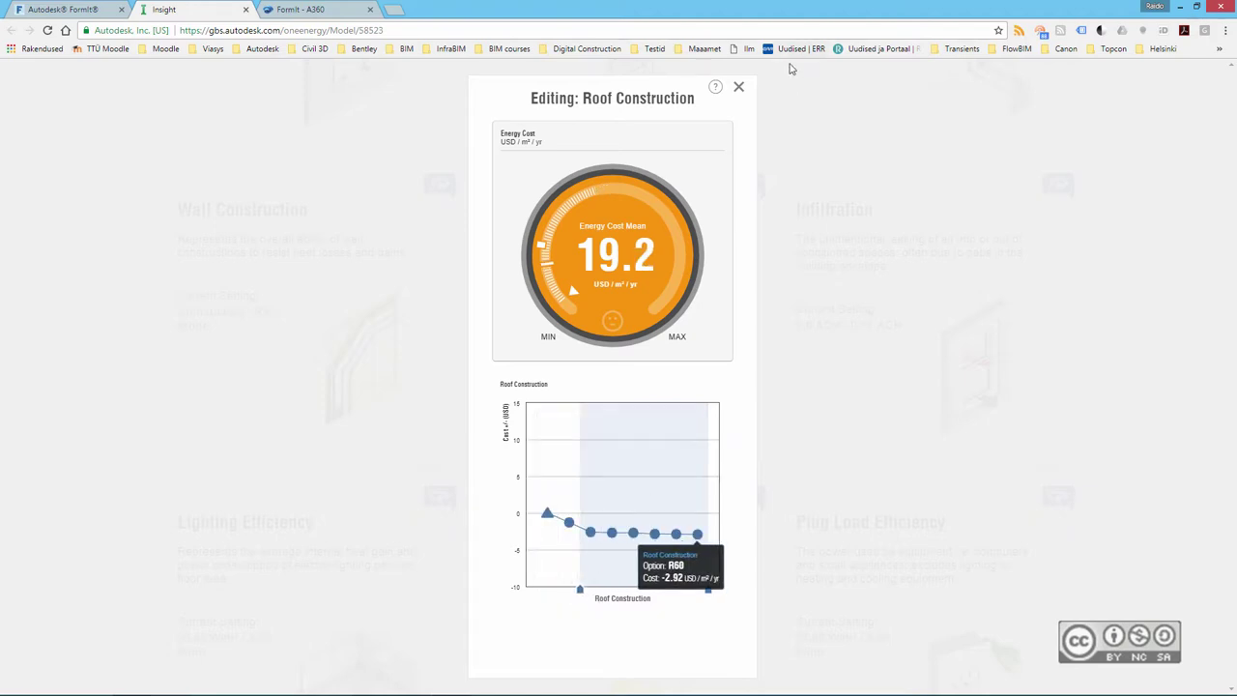
click(740, 87)
scroll(626, 486, down, 5)
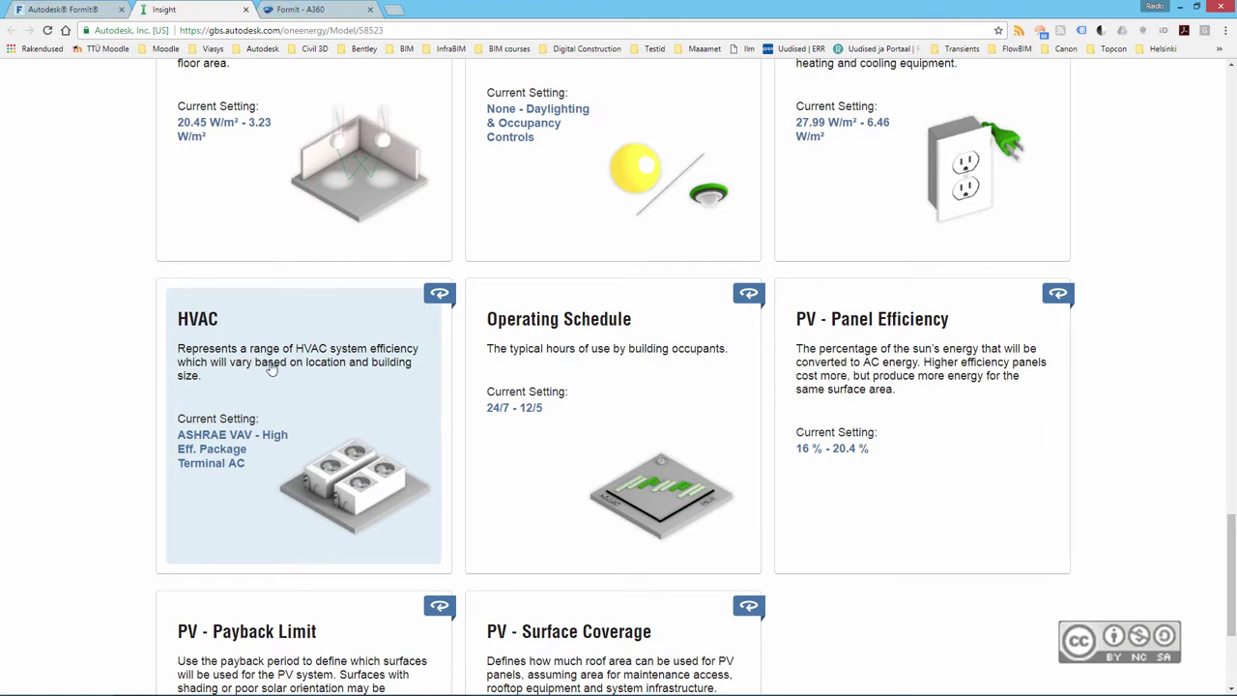
click(312, 358)
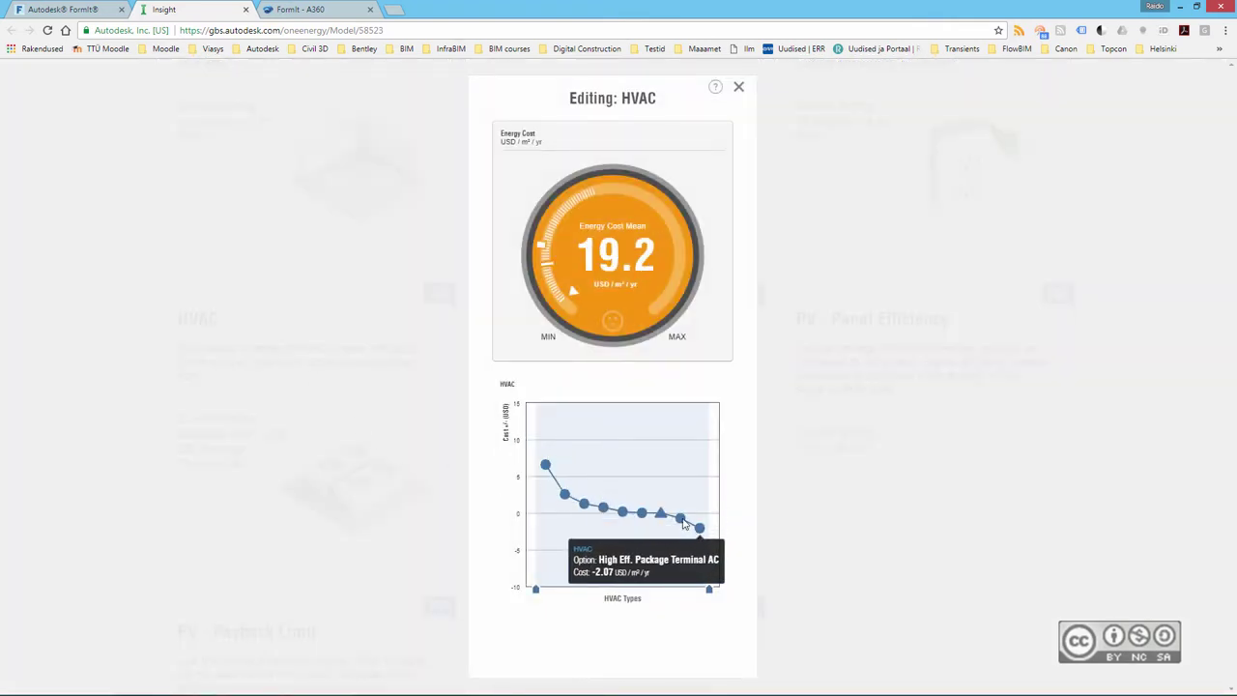
mouse_move(564, 494)
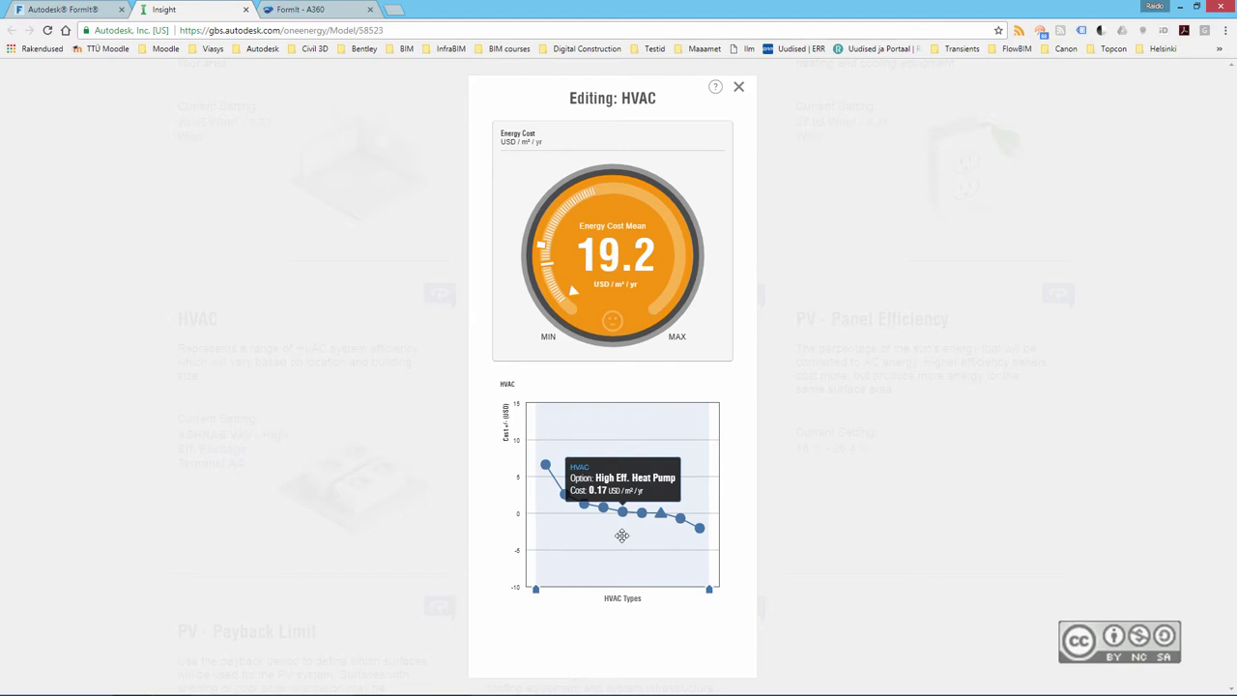
mouse_move(536, 588)
mouse_down()
mouse_move(667, 596)
mouse_move(651, 600)
mouse_up()
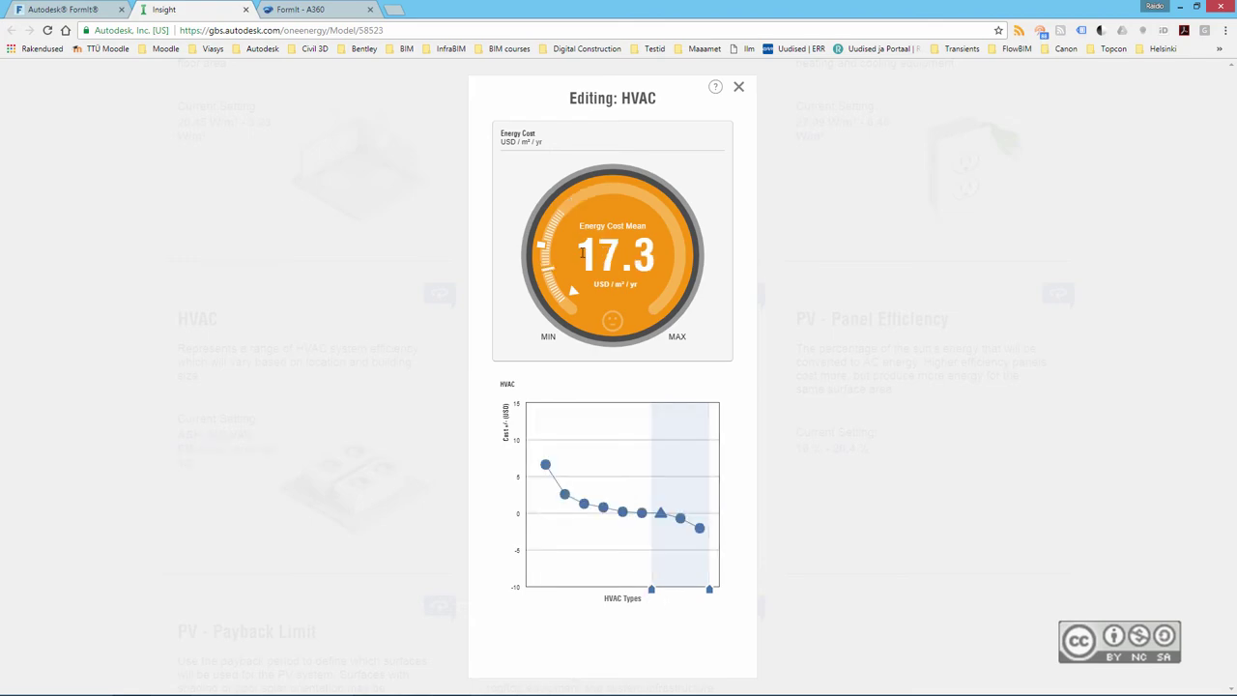
- Close the HVAC editor and review the 17.3 USD/m²/yr result and Model History entries
click(740, 92)
scroll(256, 453, up, 3)
scroll(256, 452, up, 5)
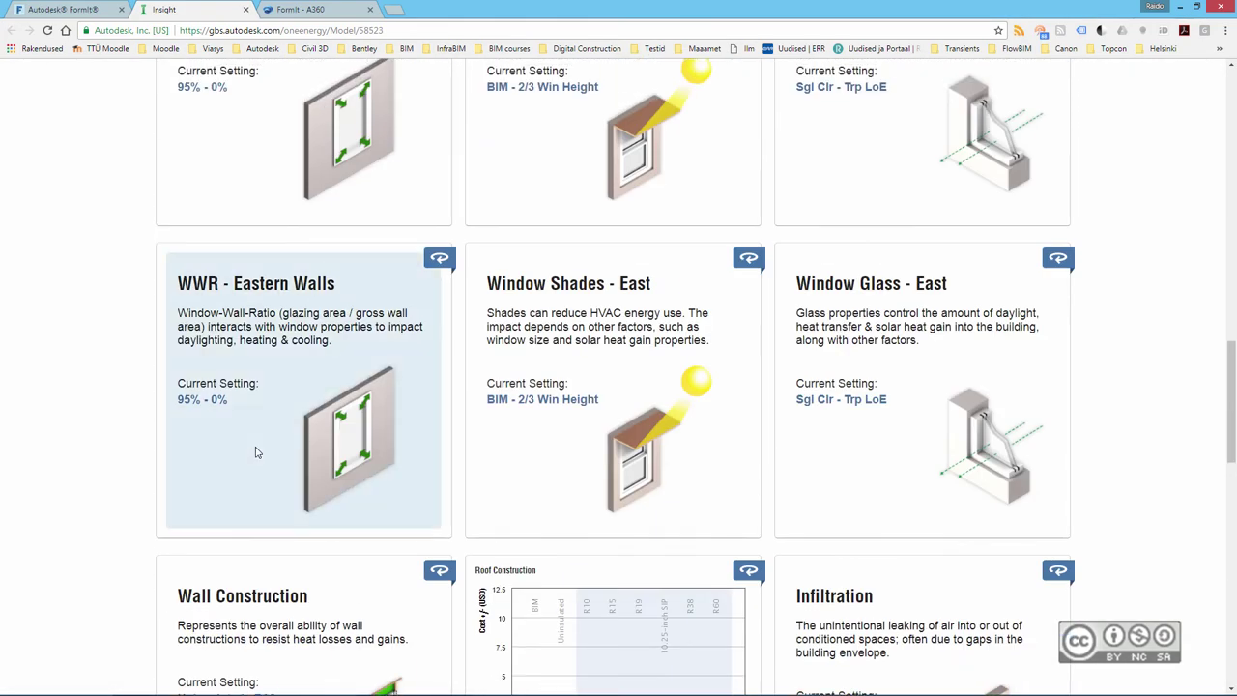
scroll(257, 453, up, 2)
scroll(256, 452, up, 3)
scroll(256, 452, up, 2)
scroll(256, 453, up, 5)
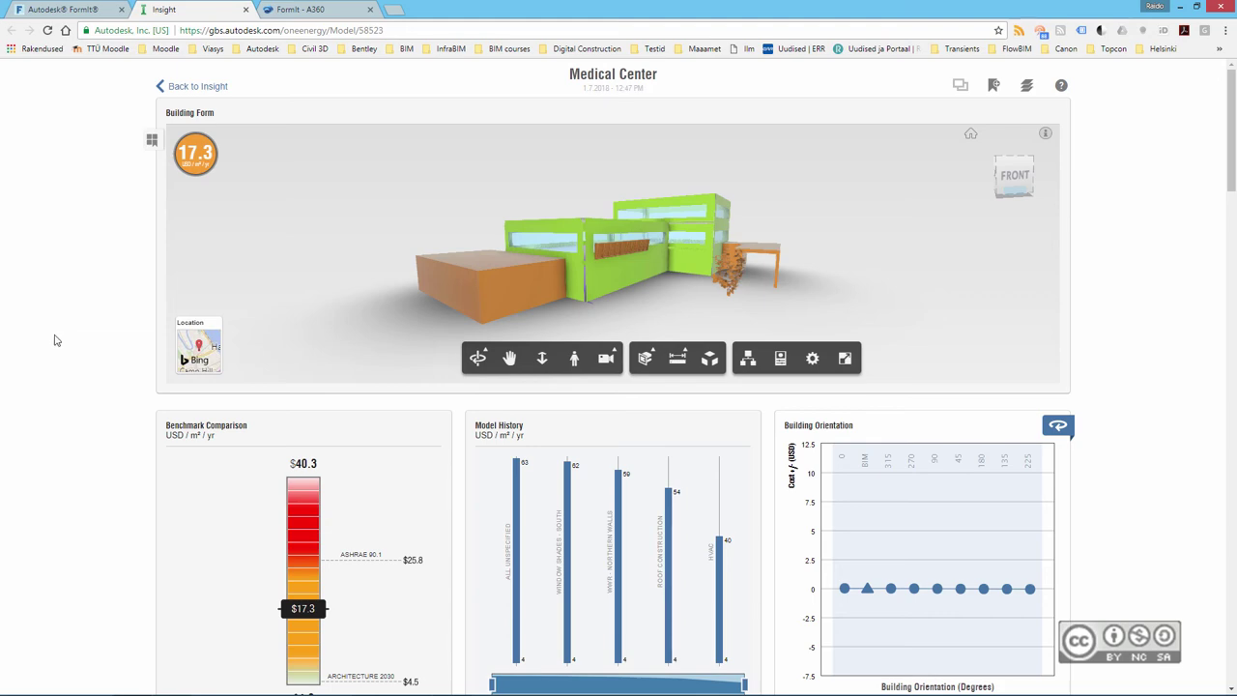
scroll(69, 428, down, 3)
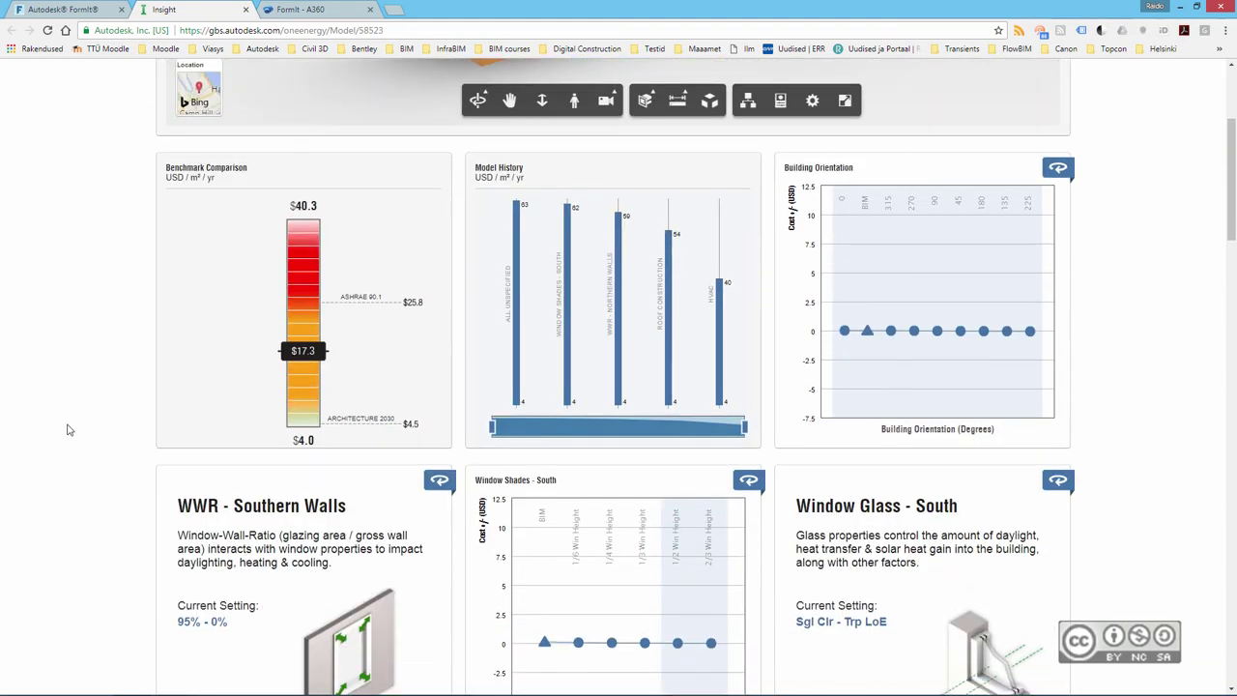
scroll(95, 524, down, 1)
scroll(96, 525, down, 3)
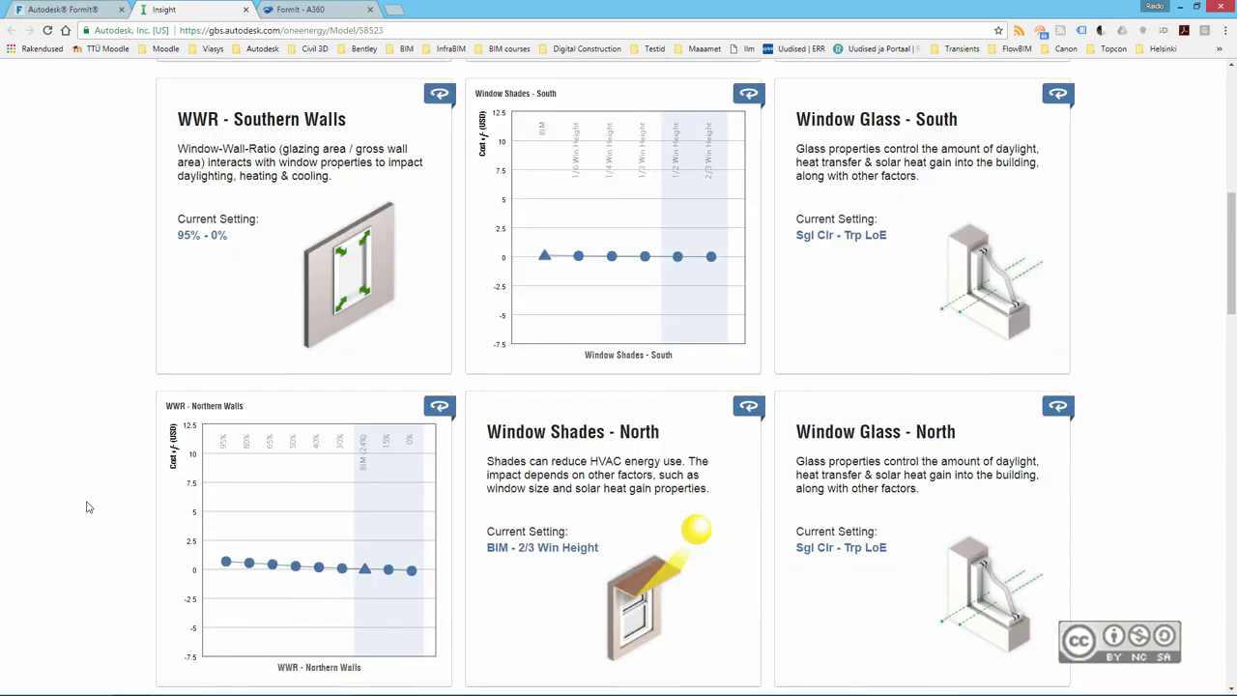